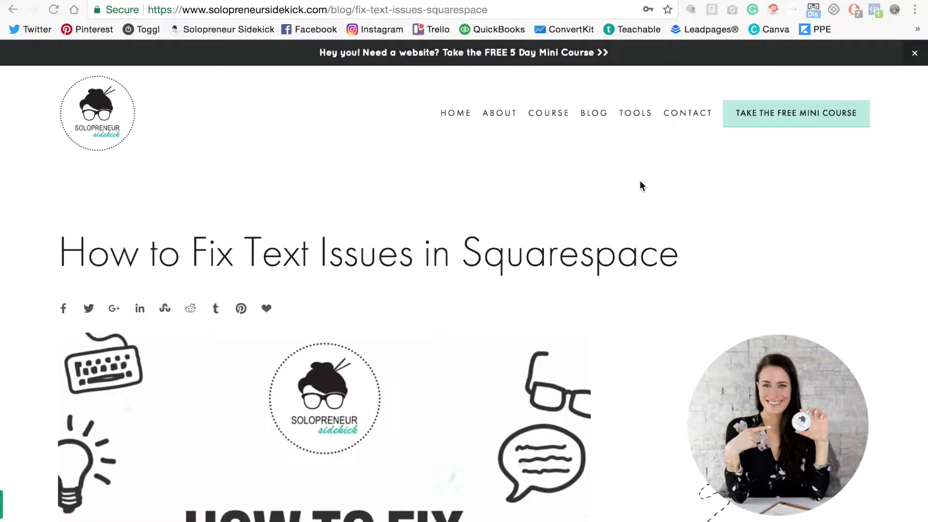
Scroll down the live post to its featured image and Pin It button
scroll(640, 183, down, 3)
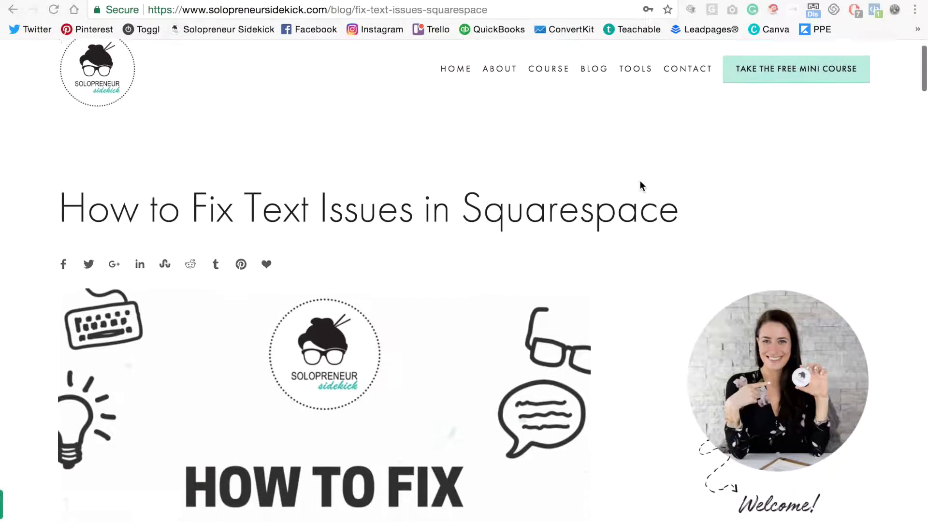
scroll(640, 182, down, 1)
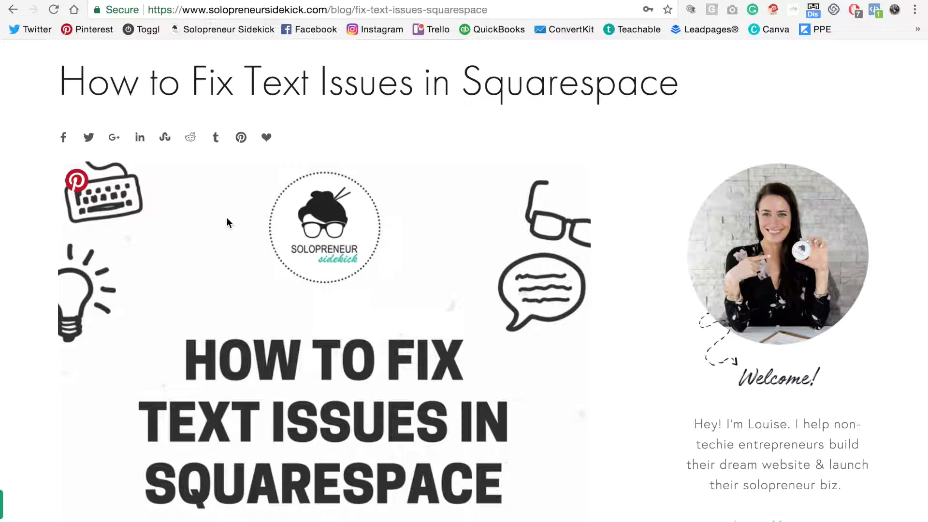
click(77, 181)
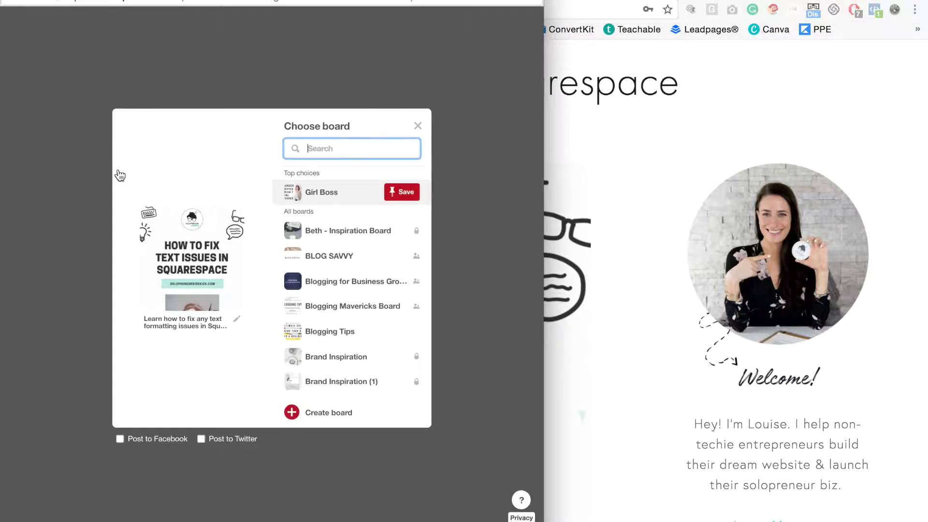
scroll(364, 211, down, 1)
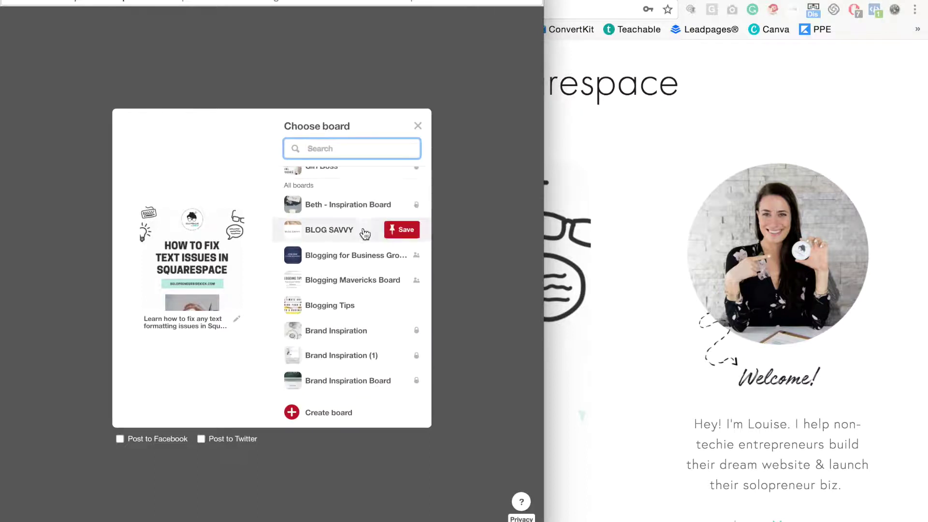
scroll(365, 273, down, 7)
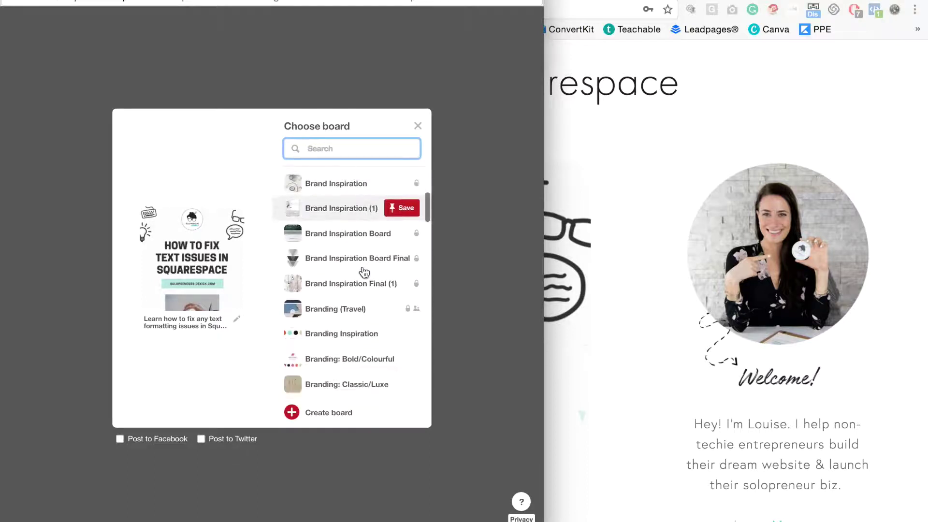
scroll(365, 273, down, 1)
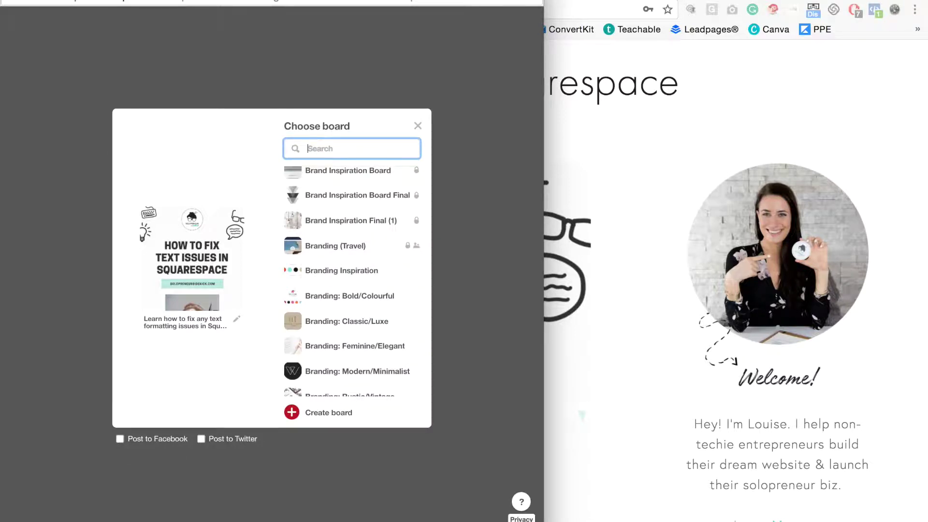
click(414, 56)
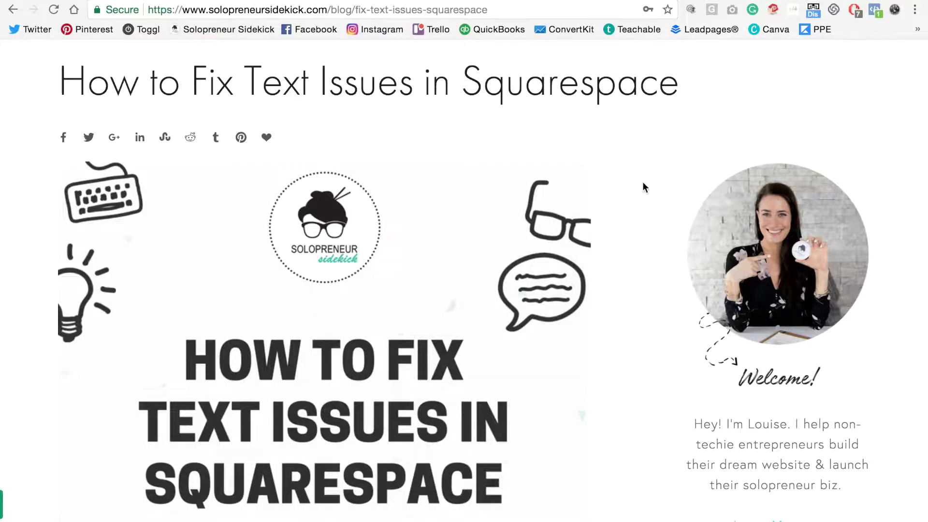
Go to Settings > Marketing > Pin It Buttons in the Squarespace dashboard
scroll(642, 184, up, 2)
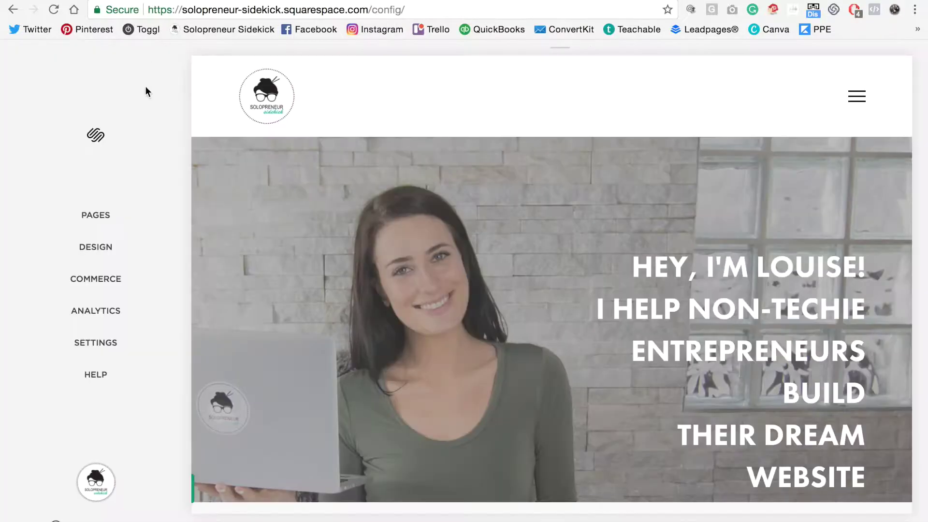
click(99, 346)
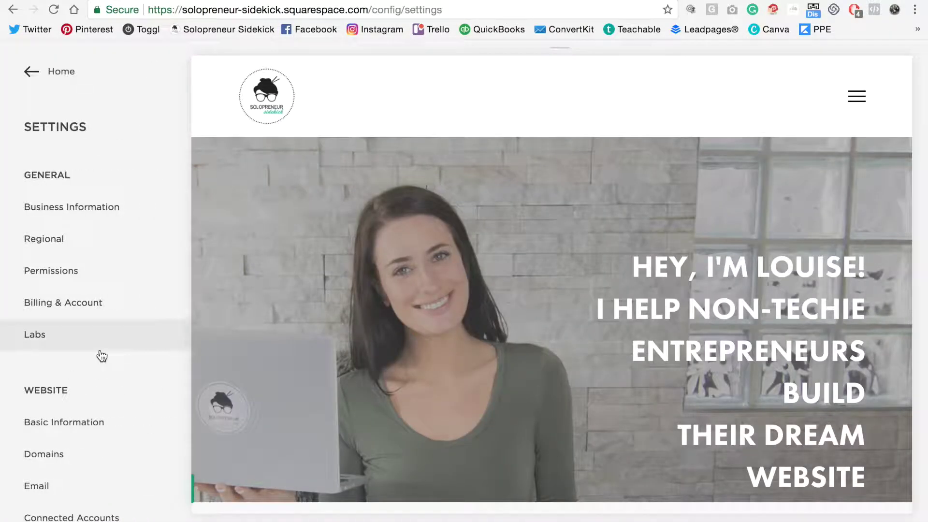
scroll(118, 208, down, 5)
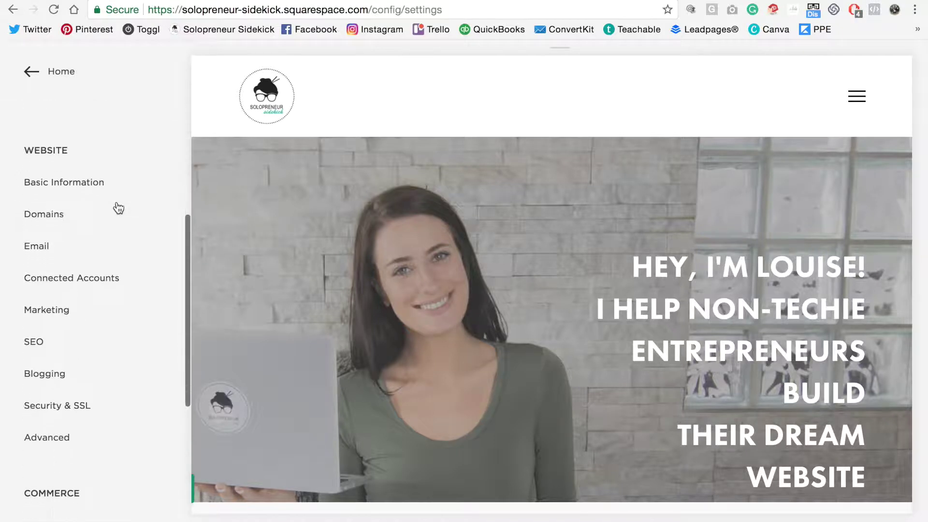
click(57, 309)
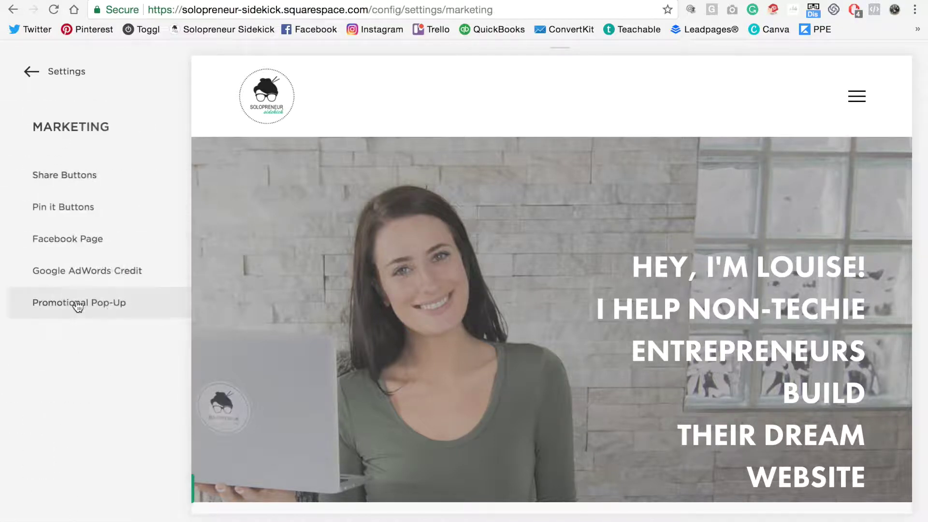
click(100, 211)
scroll(182, 190, down, 1)
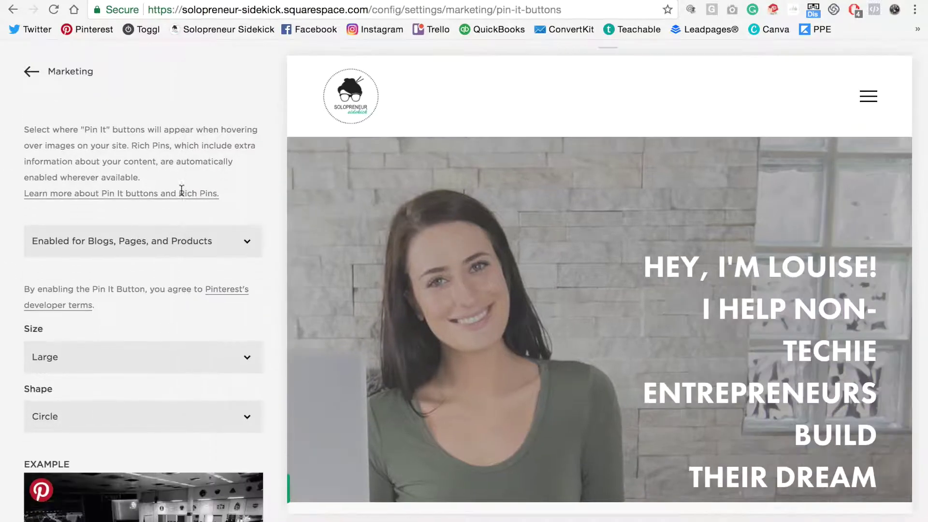
Keep Pin It on blogs, pages and products, and set Size Small, Shape Rectangle, Color Red
click(248, 240)
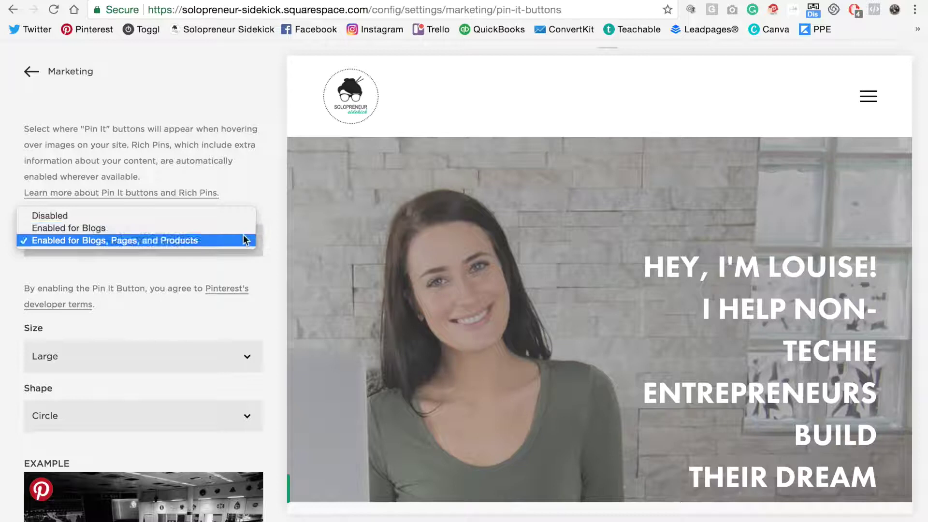
click(272, 207)
scroll(256, 165, down, 5)
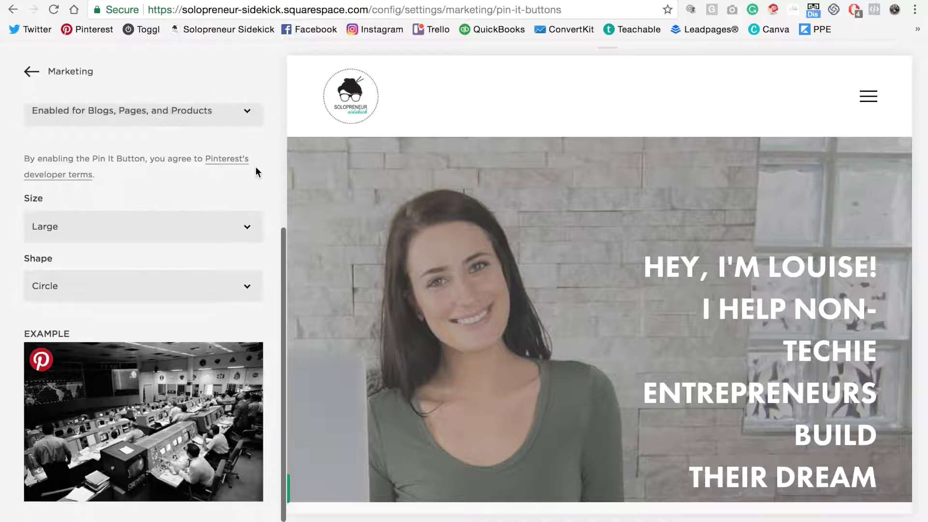
click(247, 224)
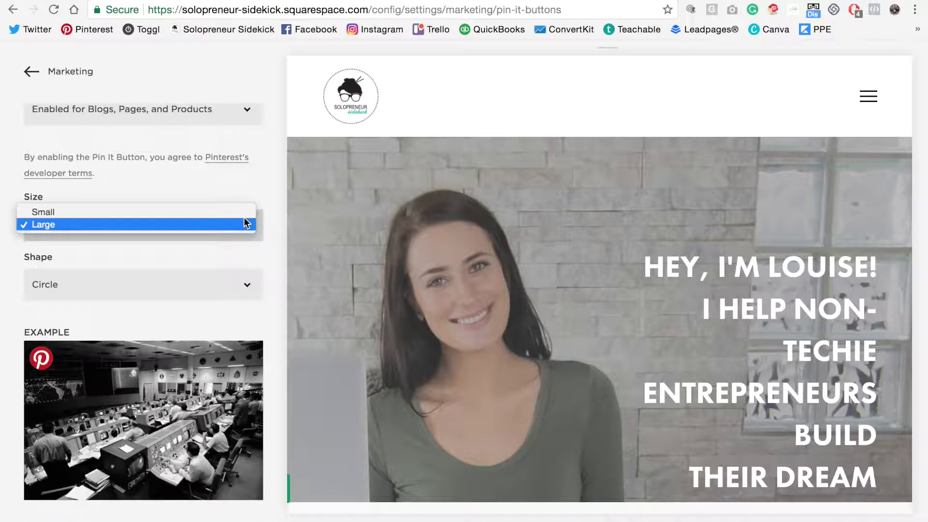
click(243, 202)
click(243, 215)
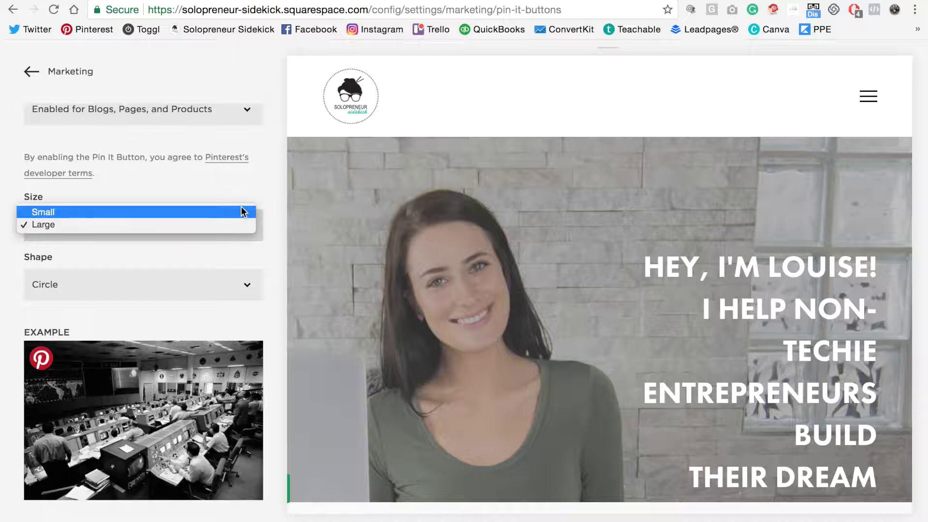
click(242, 211)
click(246, 287)
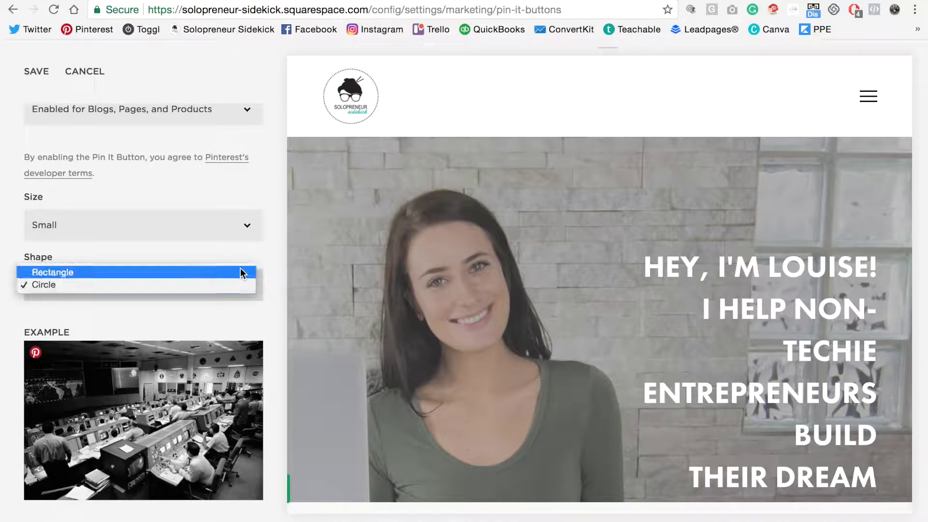
click(241, 273)
click(232, 343)
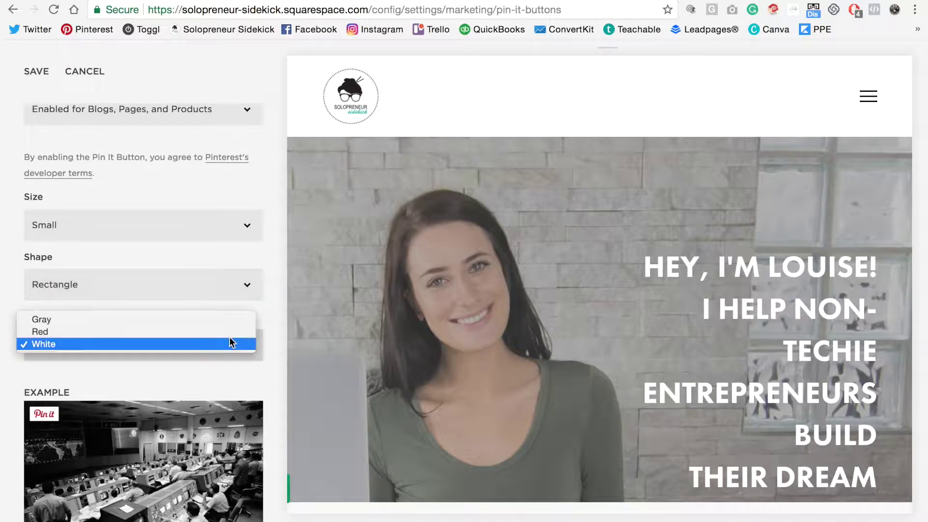
click(230, 332)
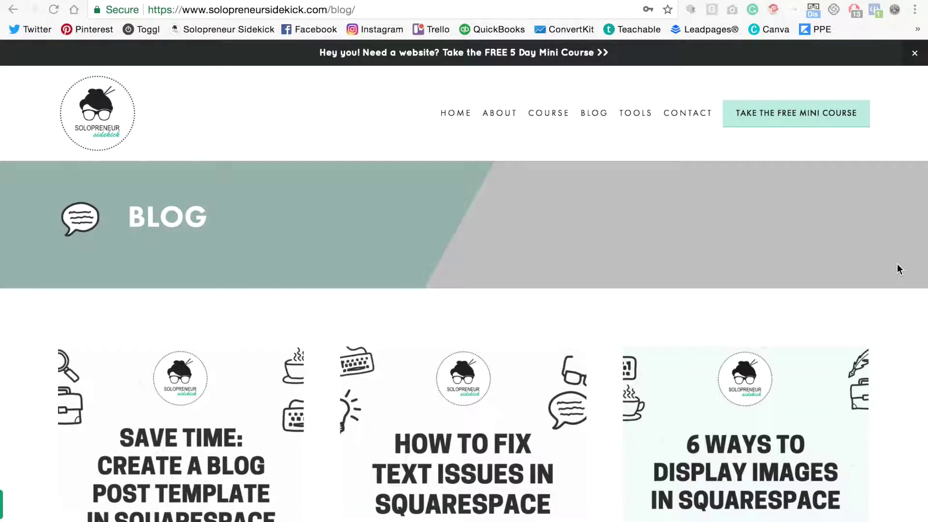
Scroll through the blog index to look over the post cards
scroll(898, 264, down, 6)
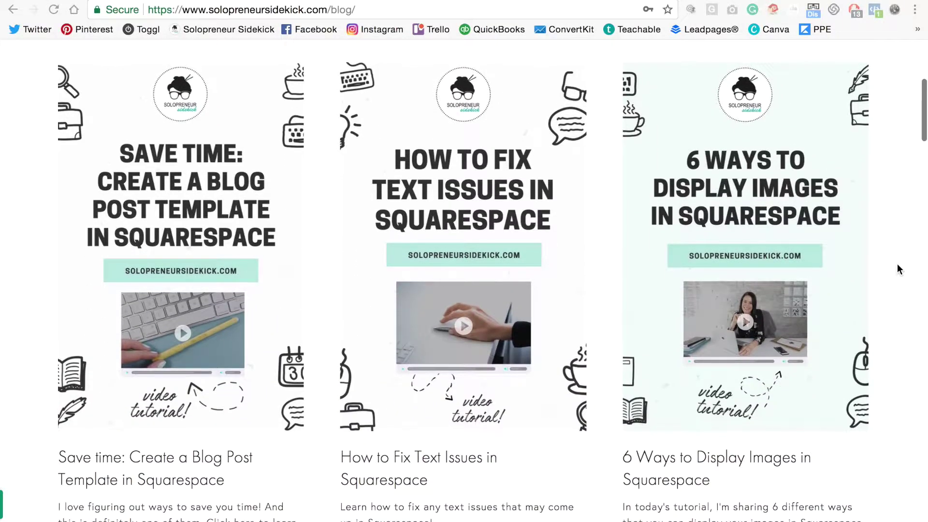
scroll(897, 263, up, 1)
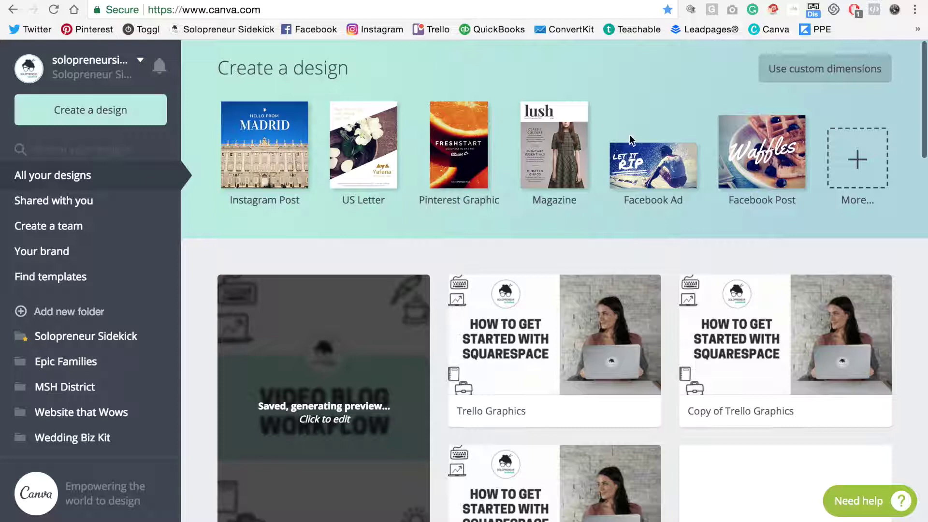
Start a new Pinterest Graphic and apply the Creating Insta-worthy Photos template
scroll(894, 218, down, 1)
scroll(894, 215, up, 1)
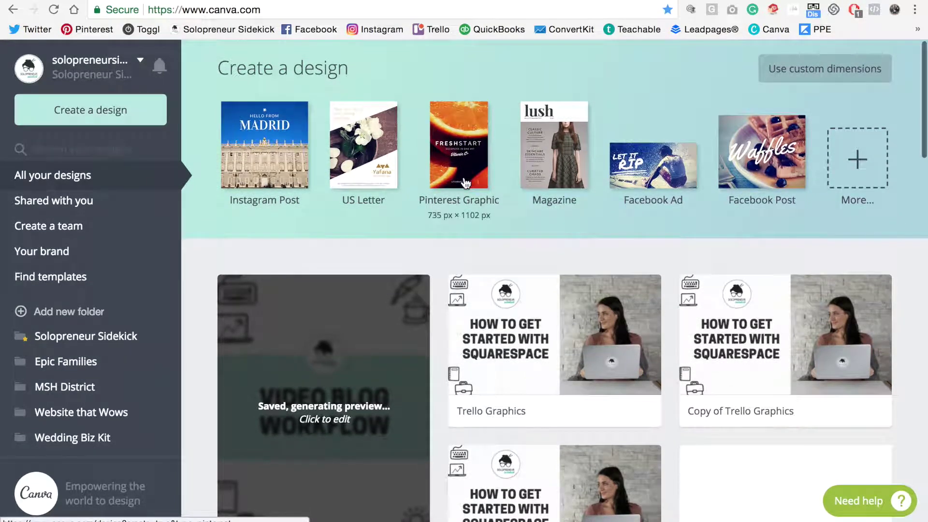
click(463, 122)
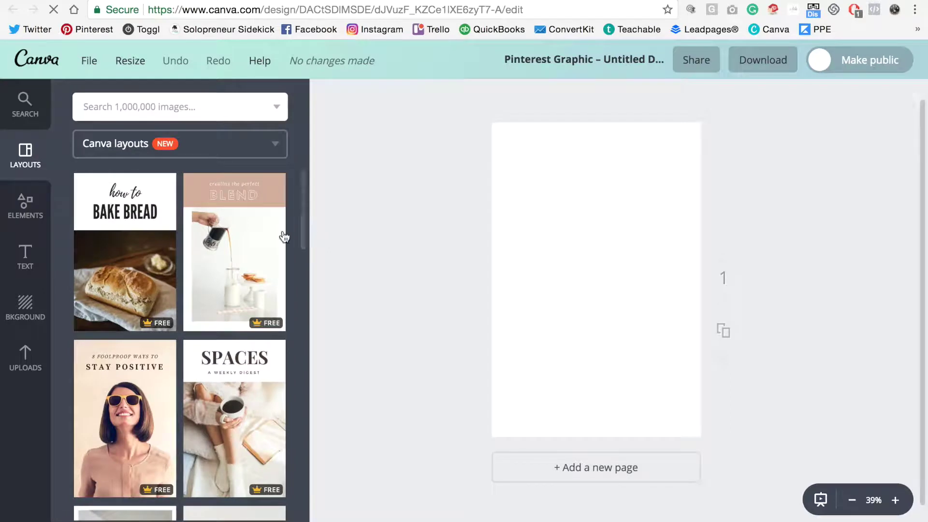
scroll(284, 236, down, 3)
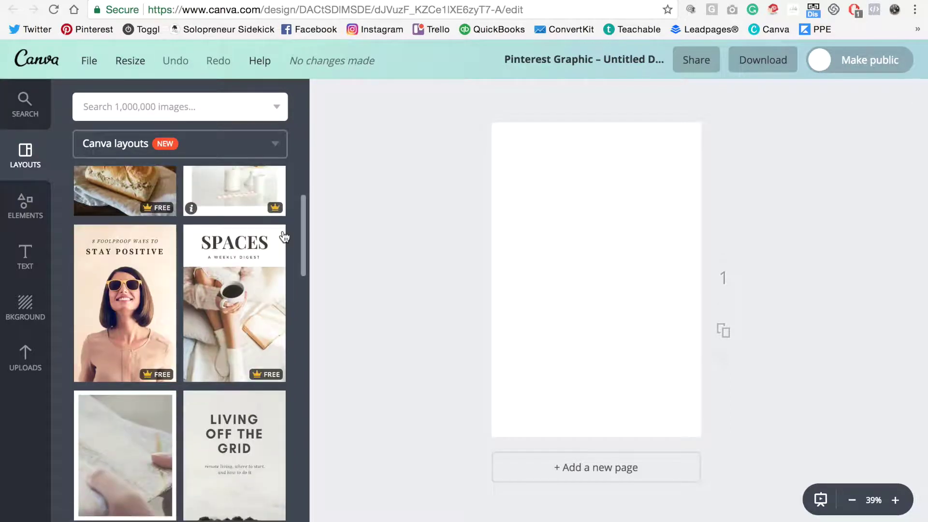
scroll(284, 236, down, 3)
scroll(284, 236, down, 6)
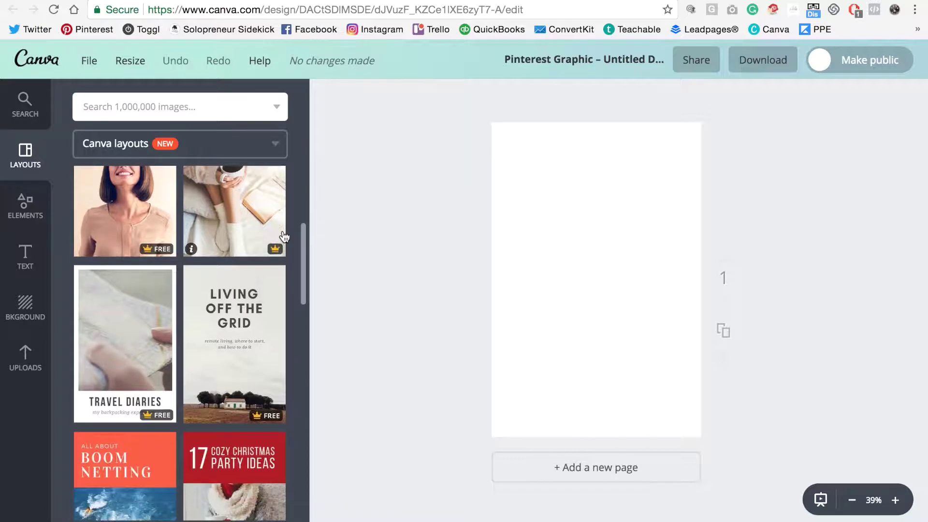
scroll(284, 236, down, 6)
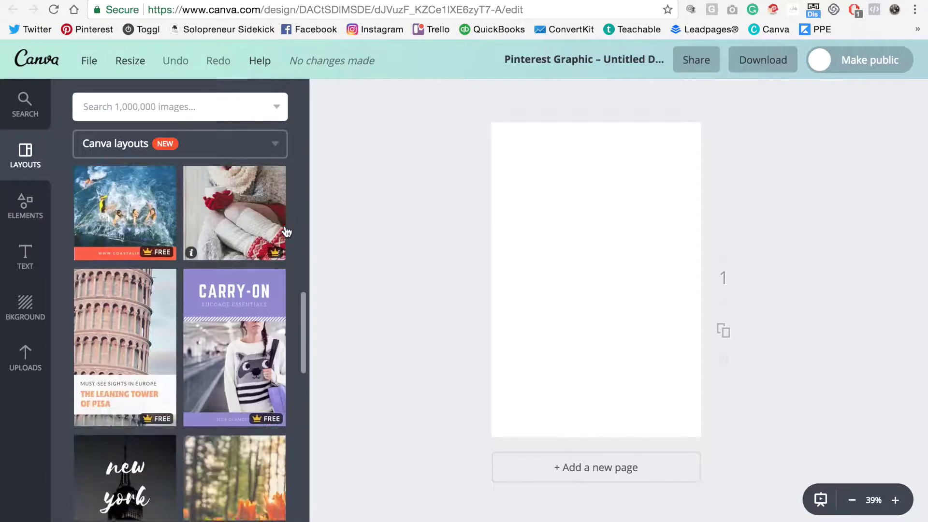
scroll(286, 232, down, 2)
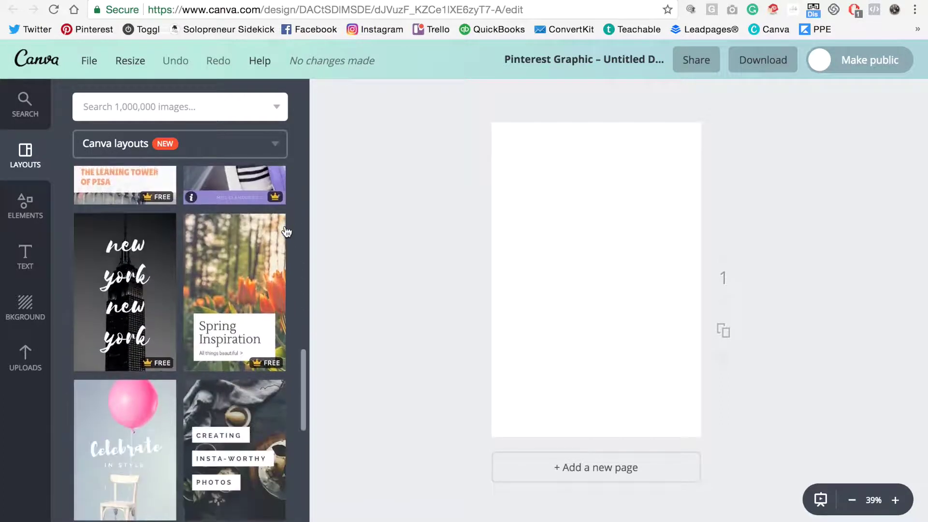
scroll(286, 232, down, 2)
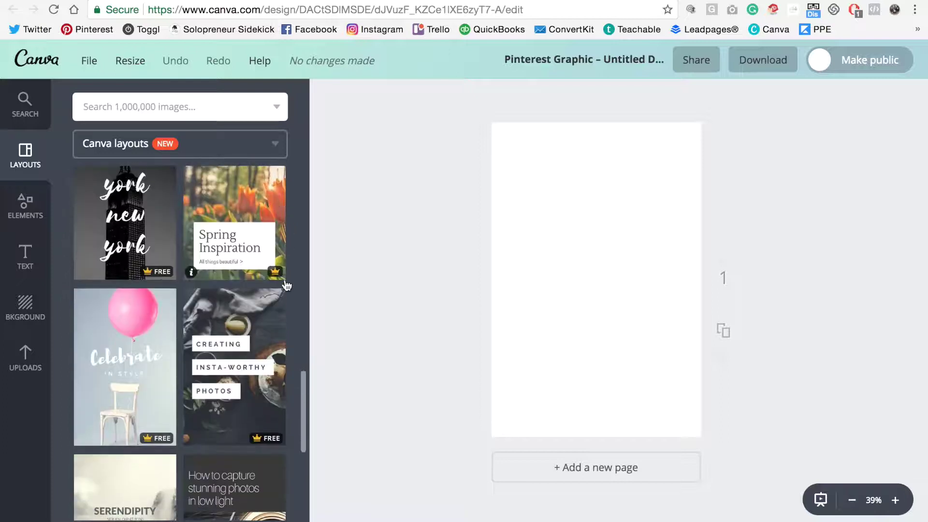
scroll(286, 286, down, 3)
scroll(286, 285, up, 6)
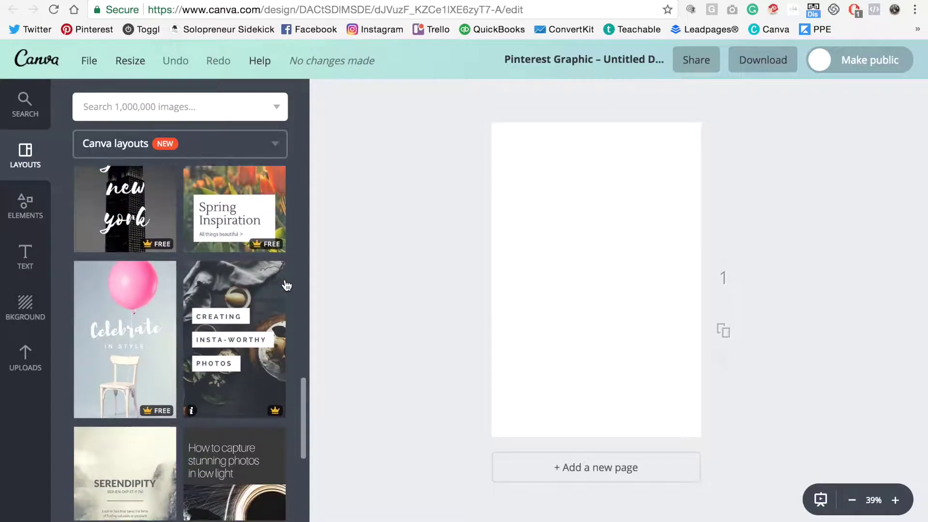
scroll(286, 285, down, 2)
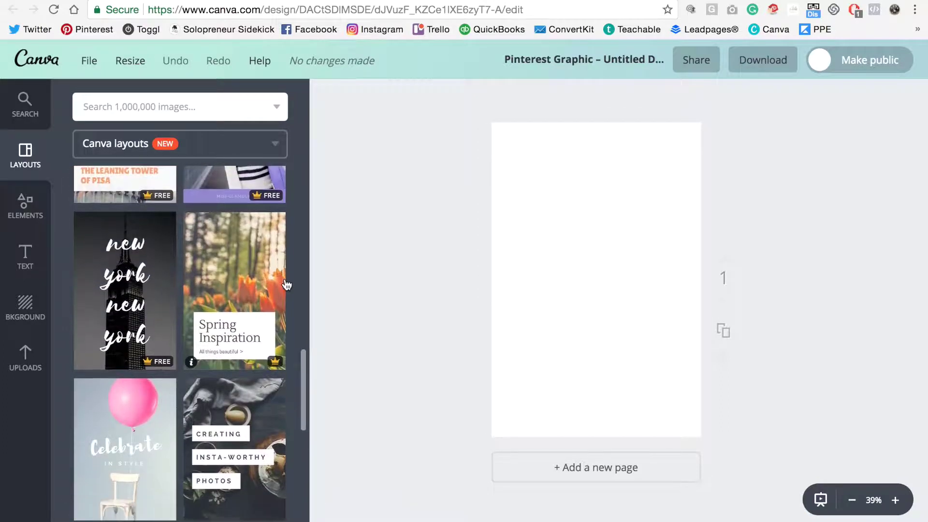
click(244, 364)
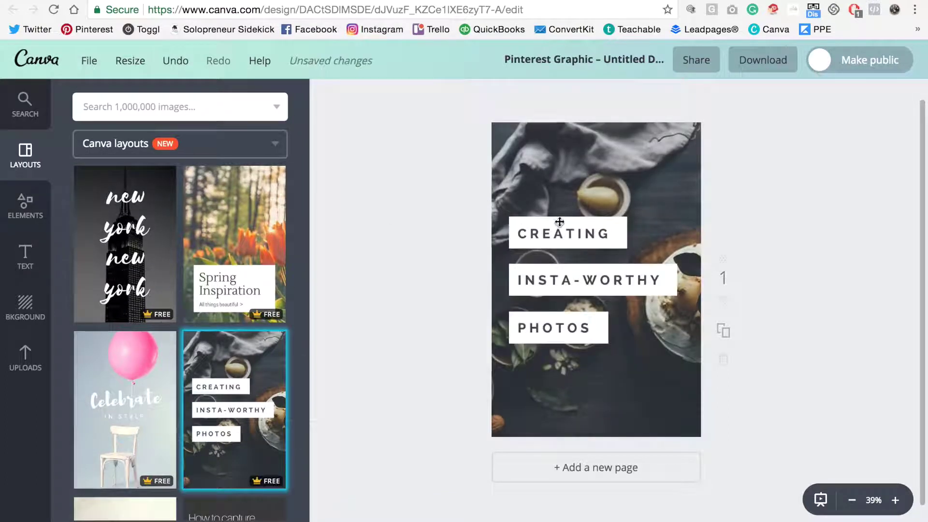
Replace the word CREATING with 'MY TITLE'
click(535, 232)
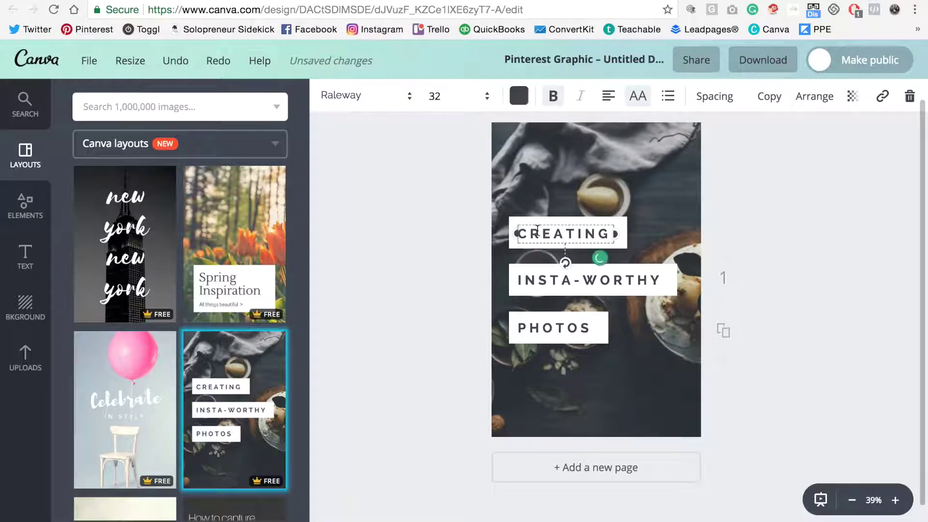
double_click(536, 231)
text(M)
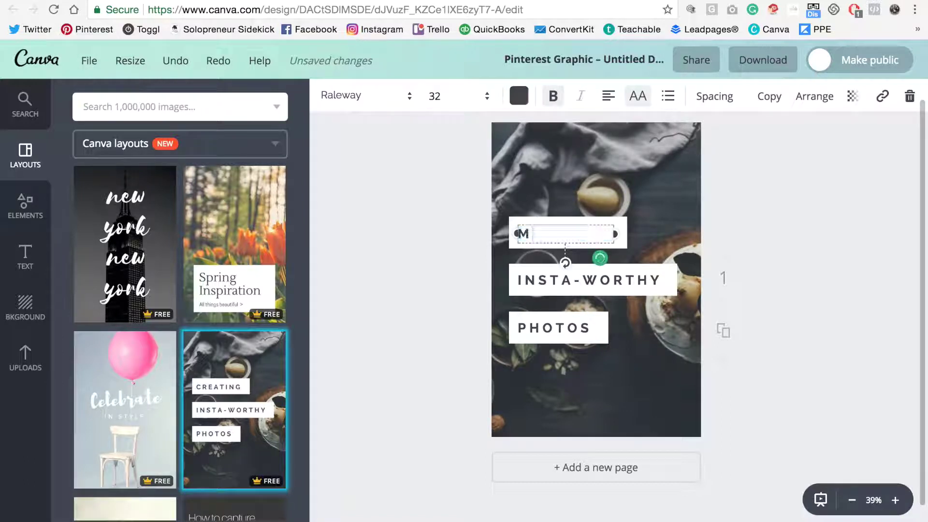
text(Y TITLE)
click(462, 254)
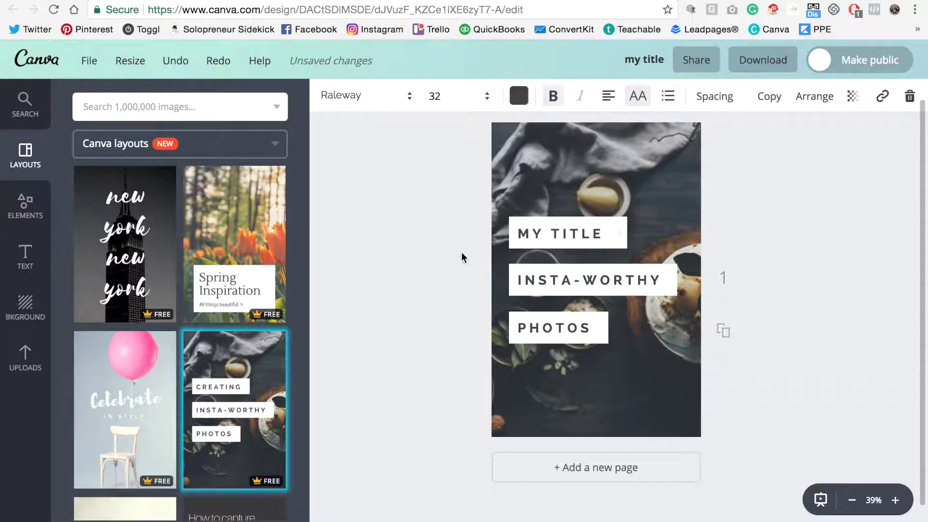
Color the MY TITLE line teal
scroll(531, 184, up, 1)
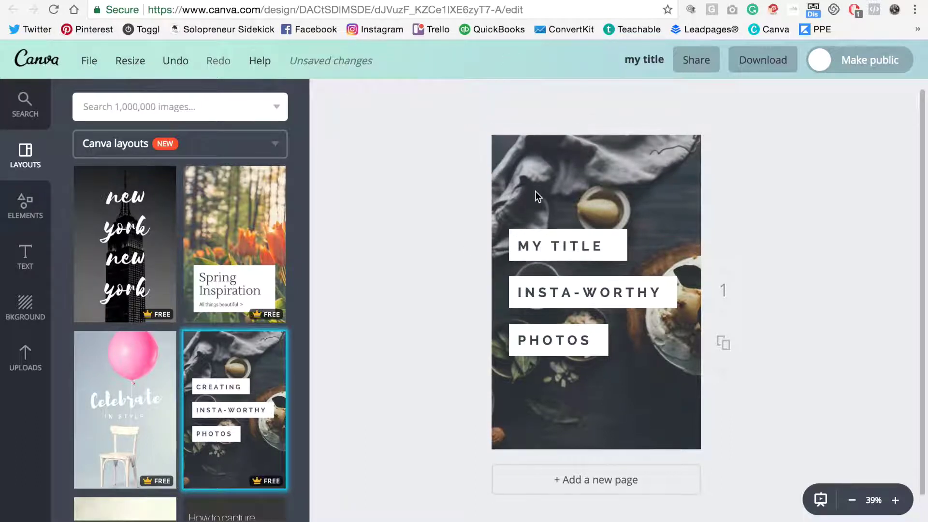
click(528, 251)
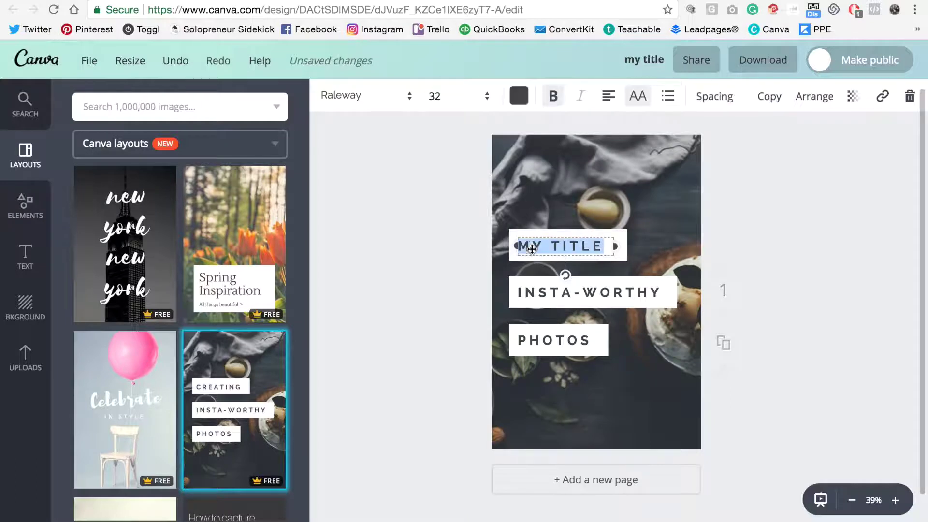
click(520, 102)
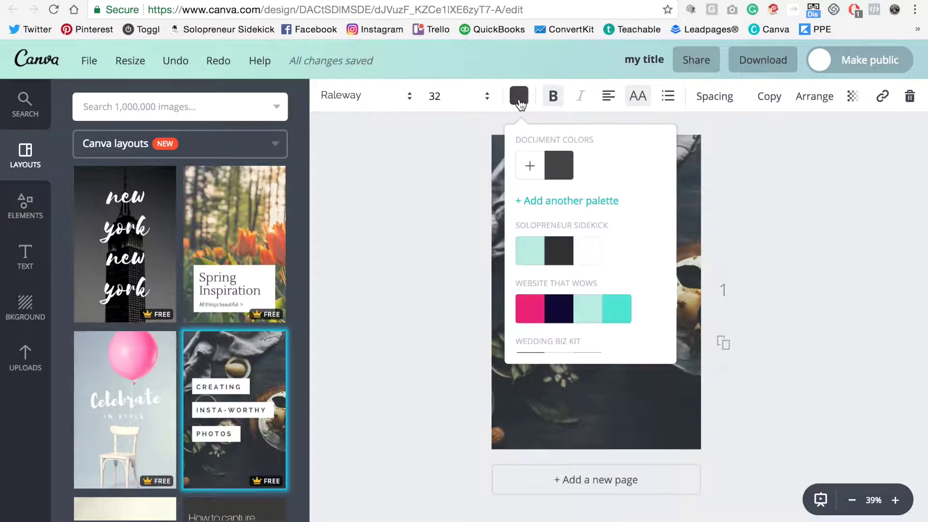
click(533, 257)
click(831, 167)
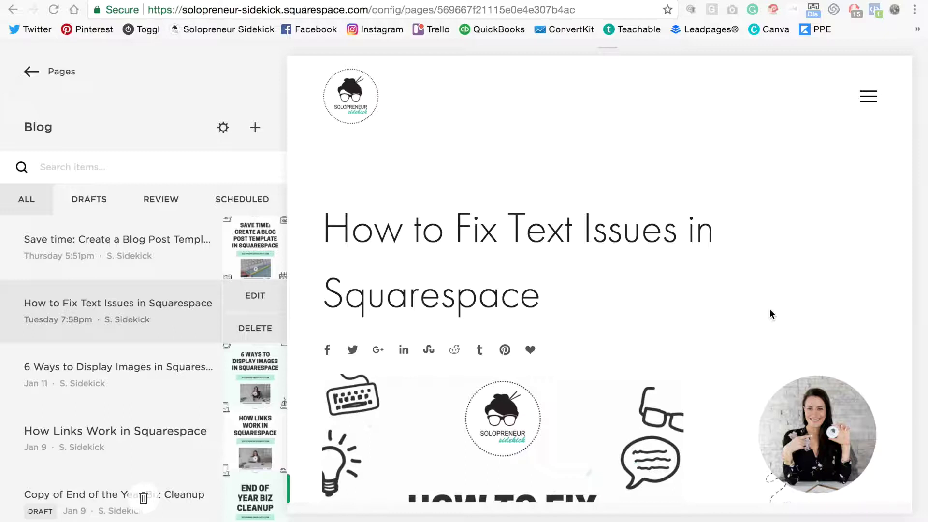
Edit the 'How to Fix Text Issues in Squarespace' post and open its header image settings
scroll(752, 279, down, 5)
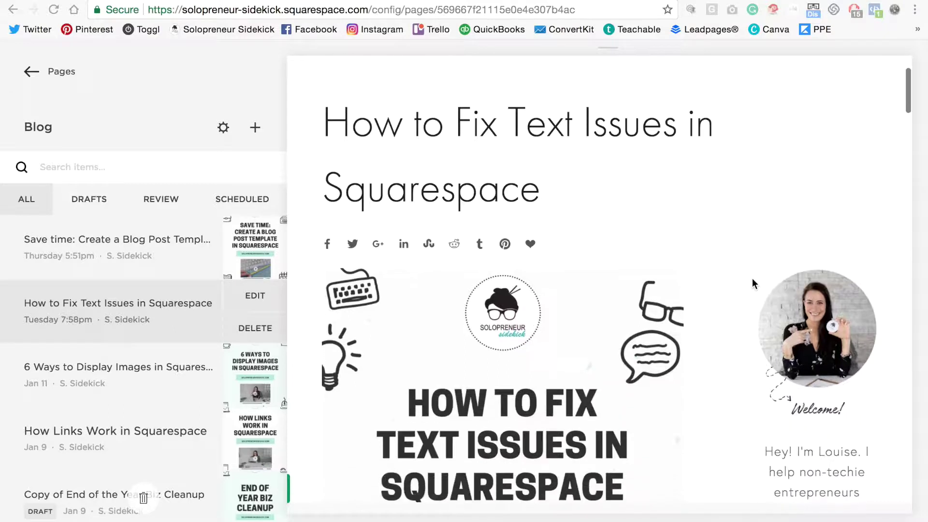
scroll(752, 278, down, 2)
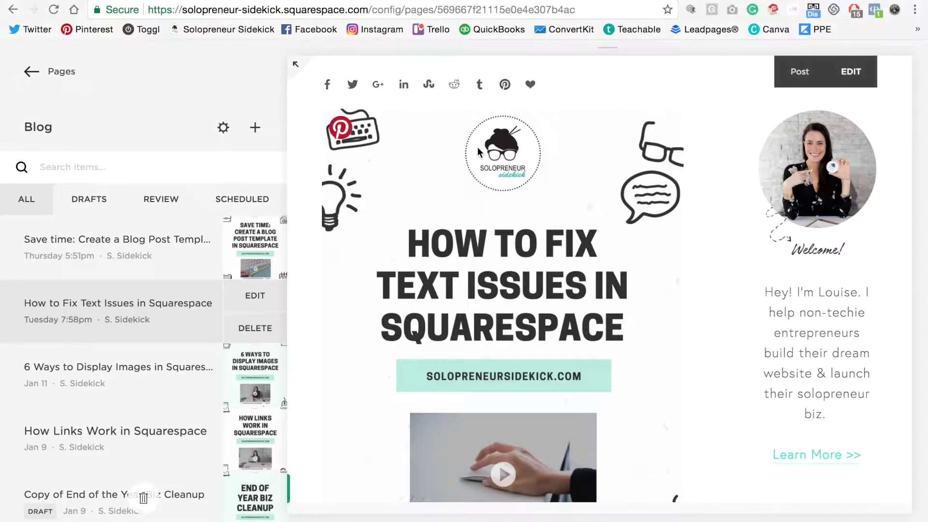
click(869, 72)
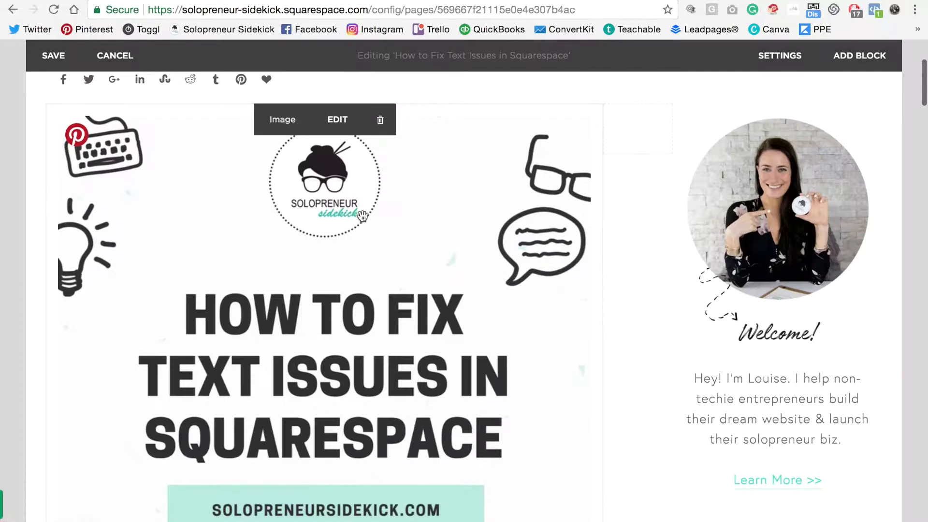
click(338, 119)
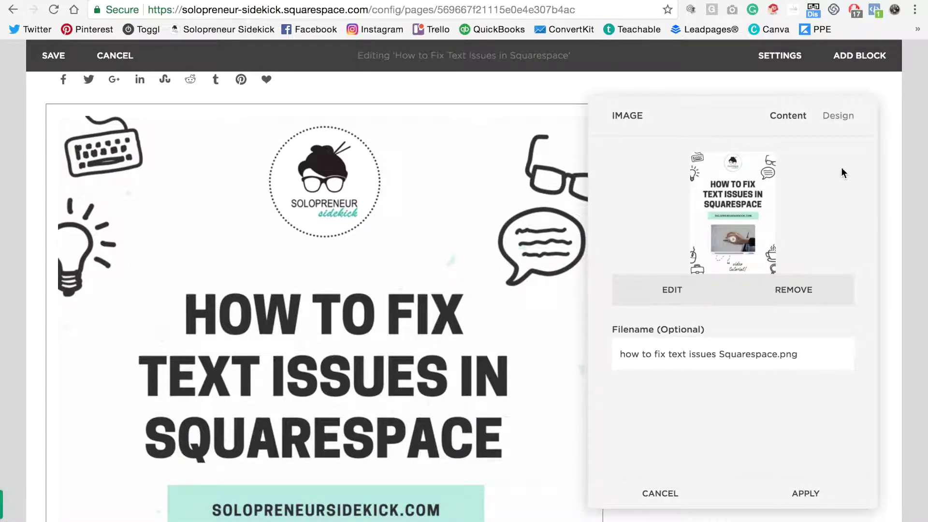
Set the caption to display below and paste the Pinterest description with the blog link
click(834, 114)
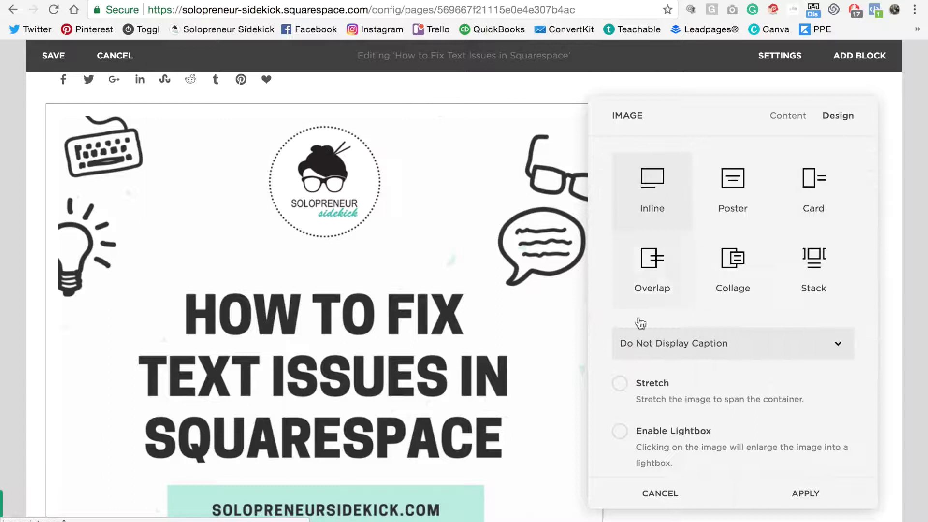
click(674, 346)
click(673, 356)
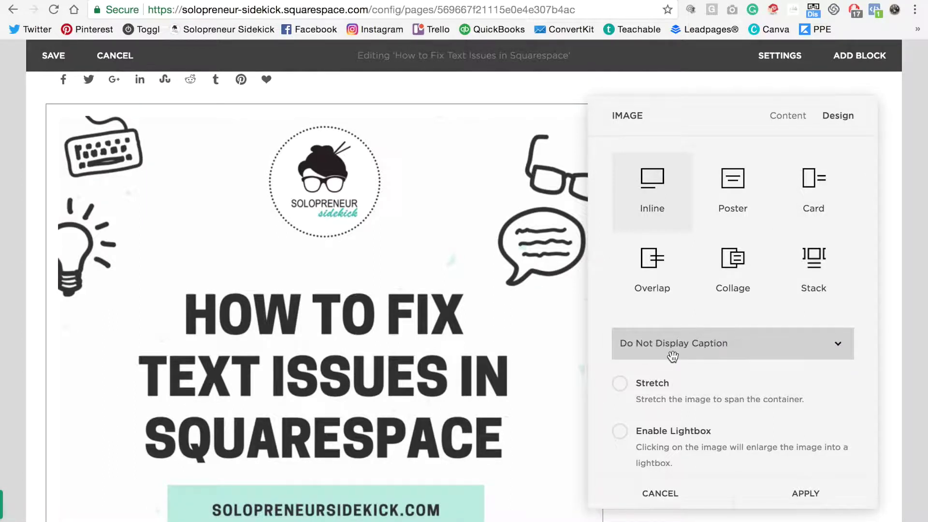
scroll(437, 315, down, 7)
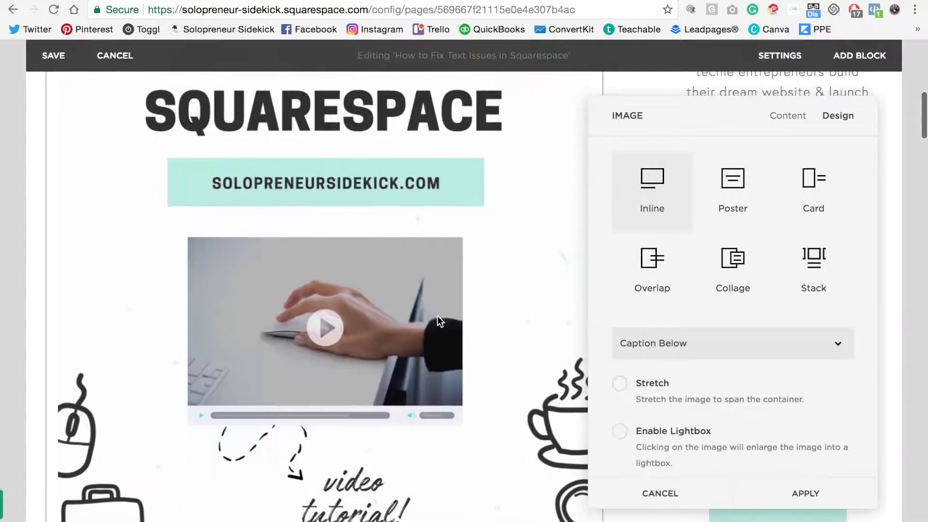
scroll(437, 315, down, 4)
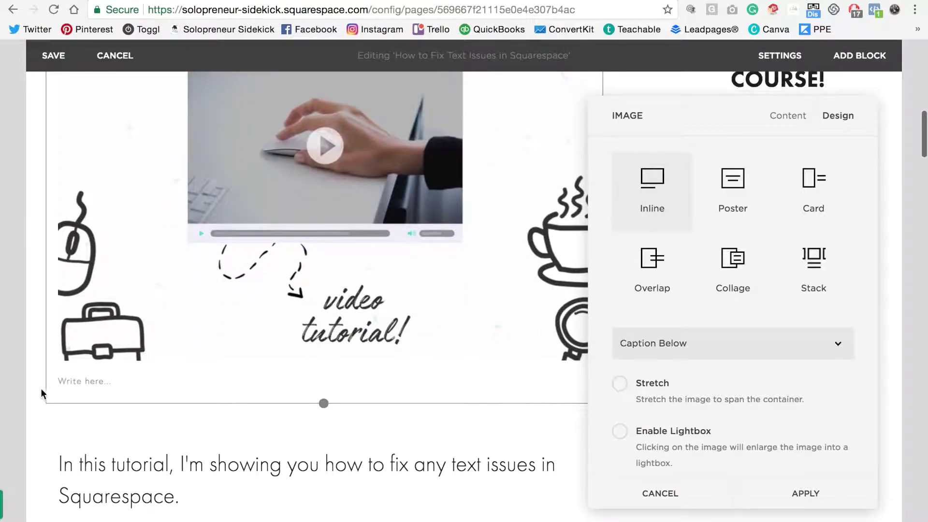
click(82, 384)
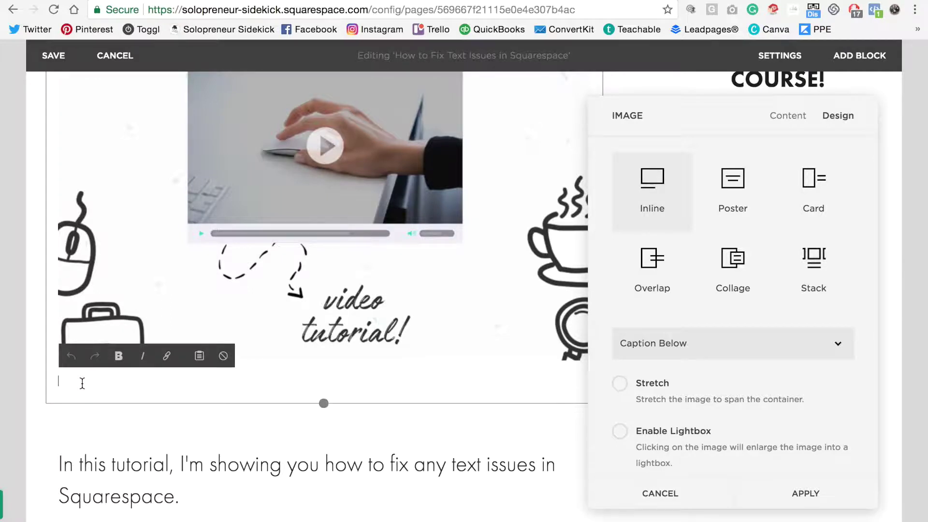
text(Learn how to fix any text formatting issues in Squarespace. Watch the free Squarespace video tutorial right here >> https://www.solopreneursidekick.com/blog/fix-text-issues-squarespace Squarespace Tips)
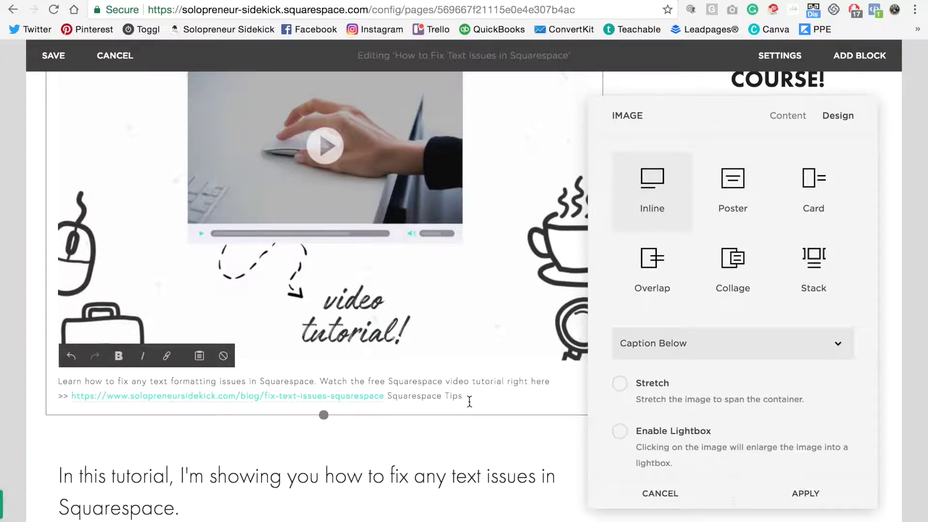
Switch the caption to Do Not Display Caption and apply the image settings
click(700, 342)
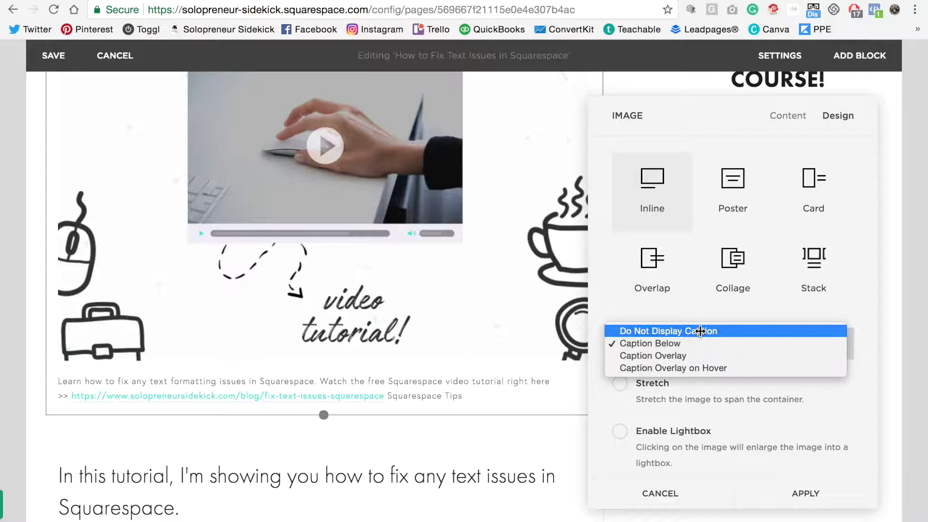
click(701, 331)
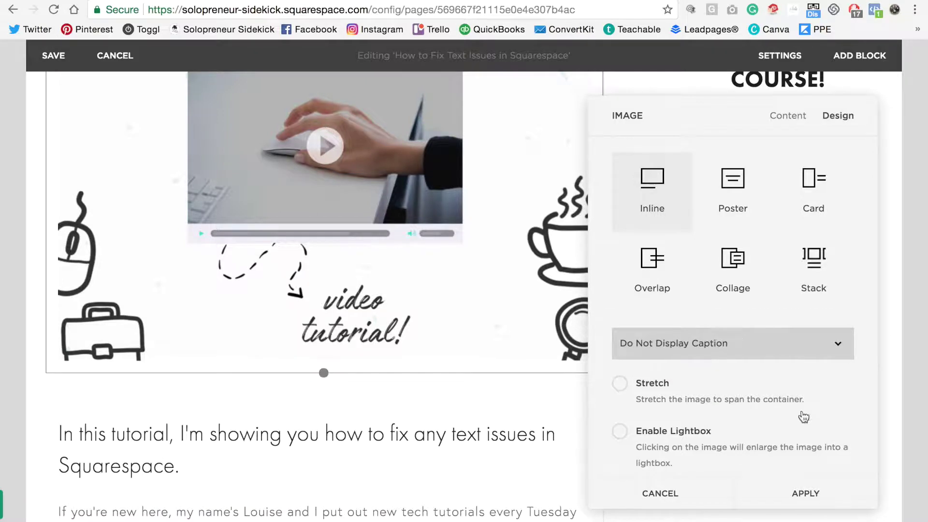
click(805, 491)
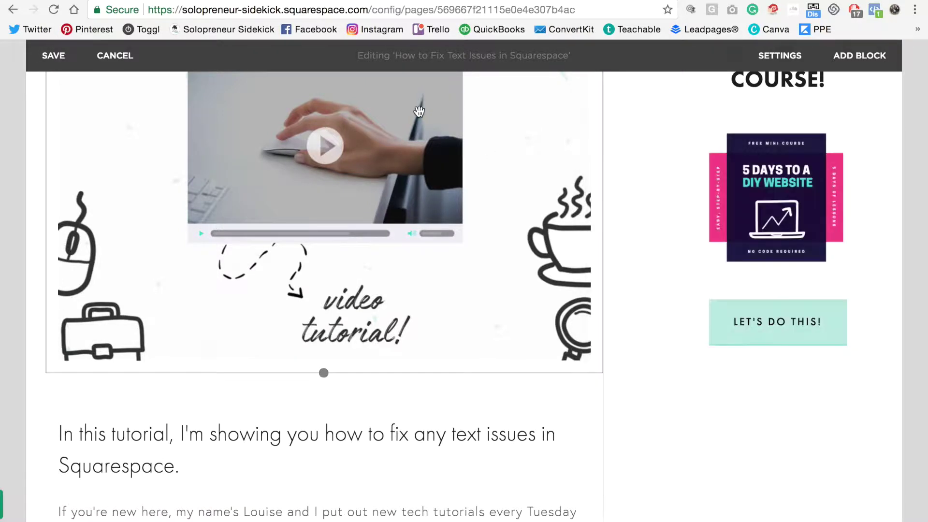
scroll(550, 187, up, 2)
scroll(551, 187, up, 10)
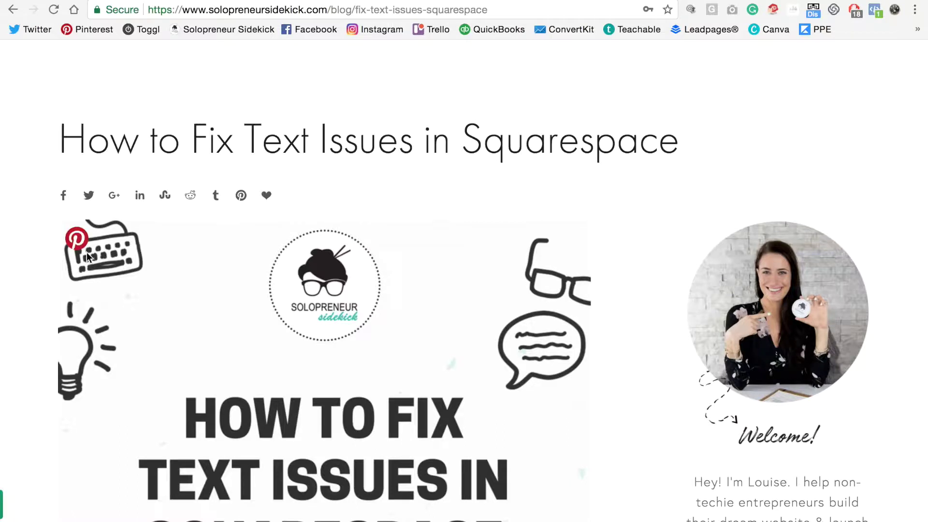
click(77, 240)
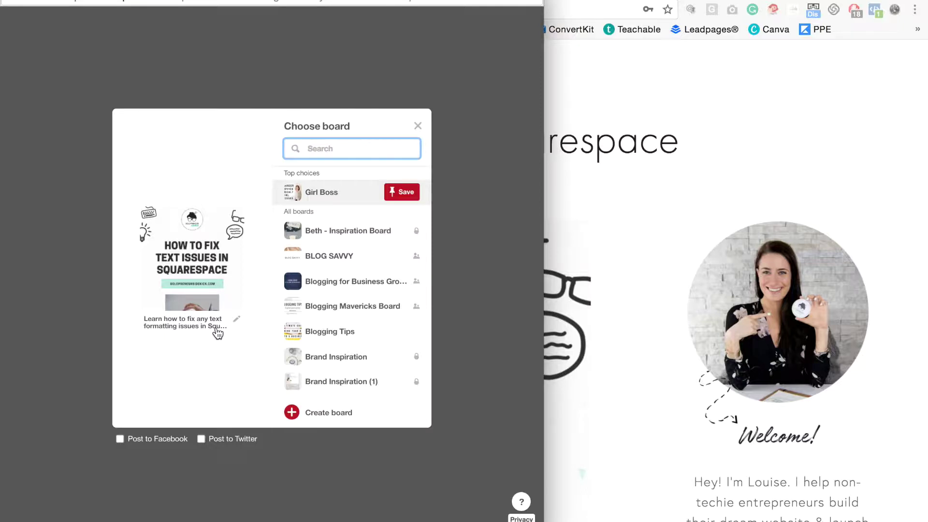
click(723, 207)
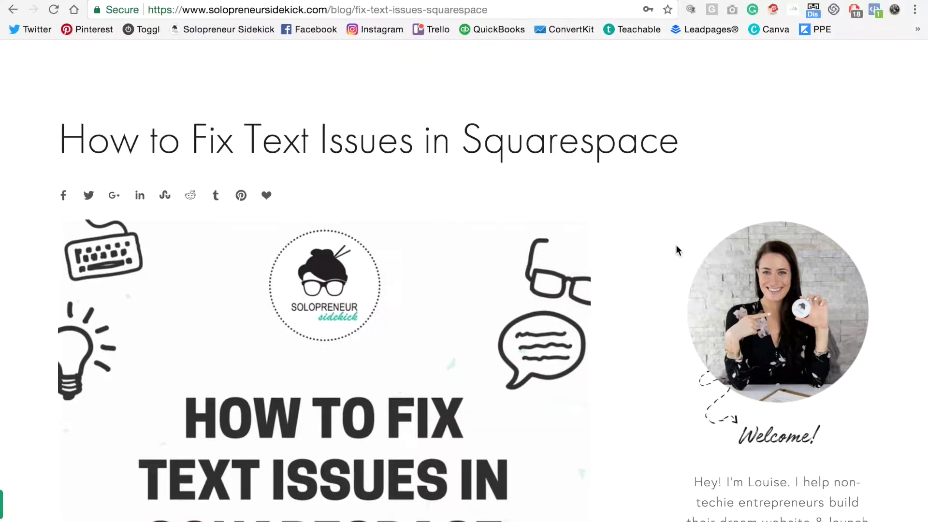
scroll(675, 250, down, 5)
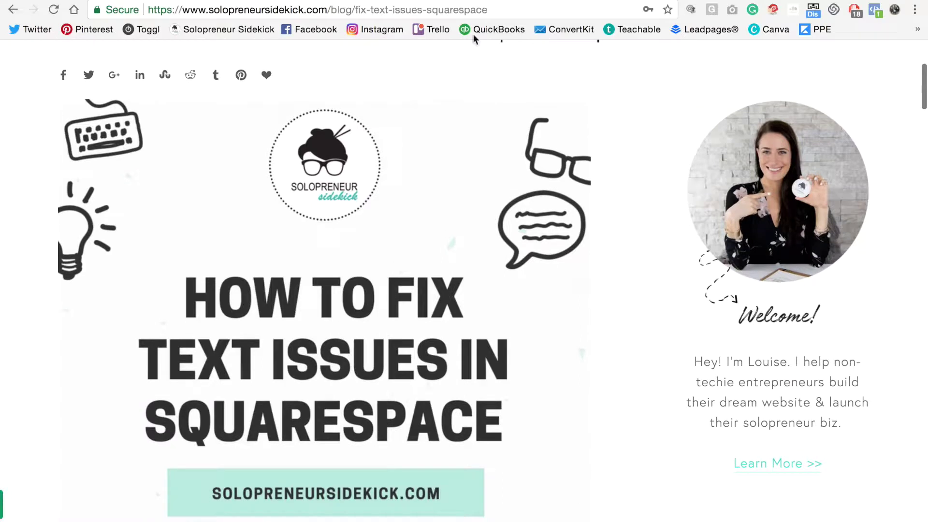
scroll(601, 232, down, 3)
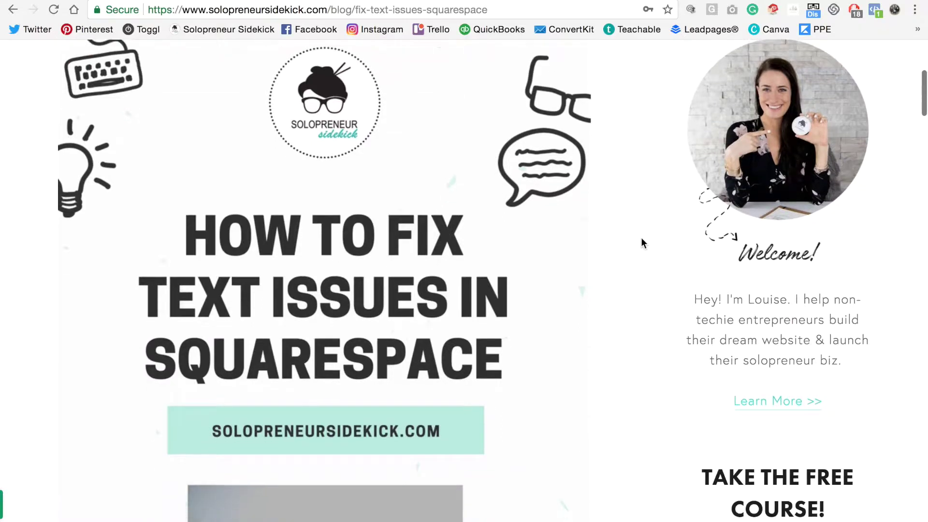
scroll(642, 242, down, 20)
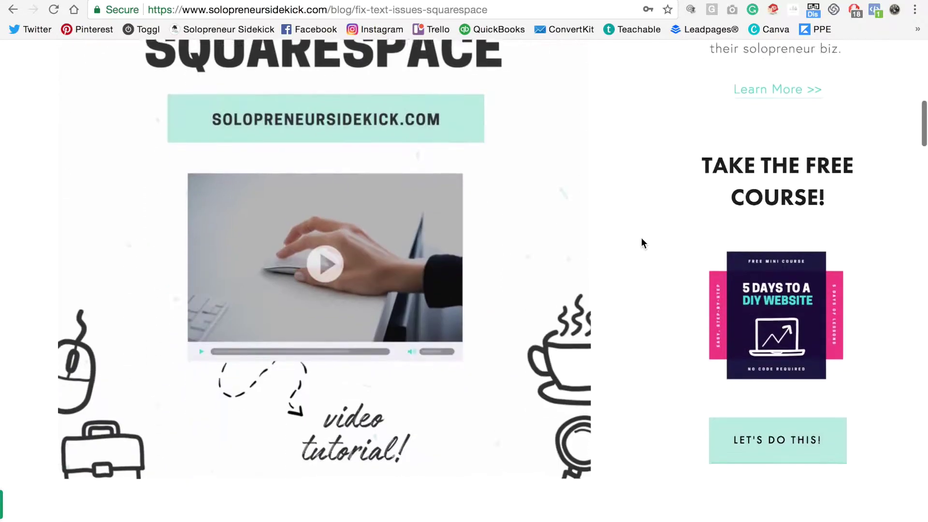
scroll(641, 237, down, 3)
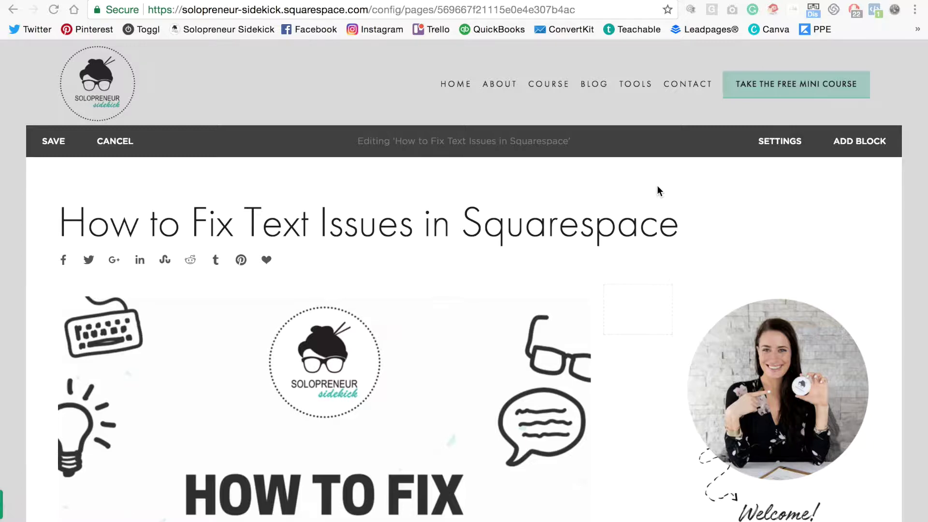
Reopen the header image settings, apply them, and return to the live post
scroll(658, 190, down, 3)
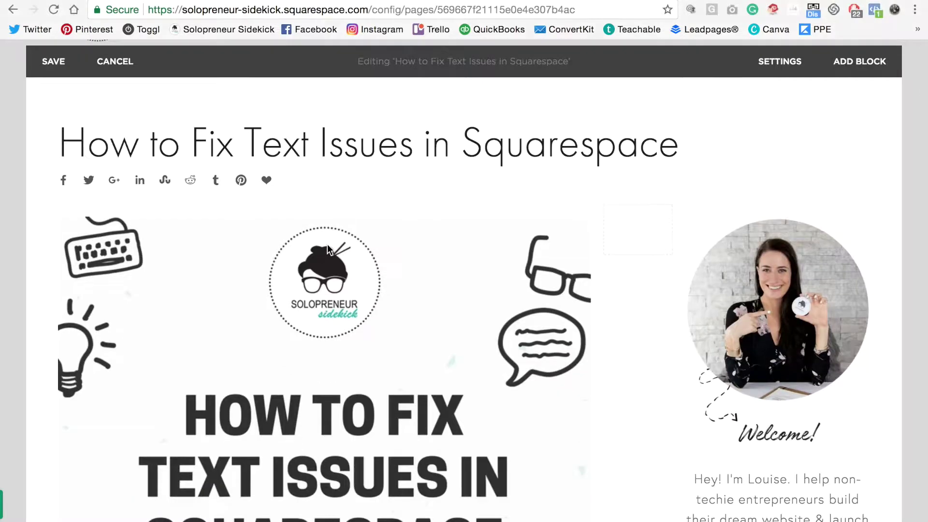
click(348, 221)
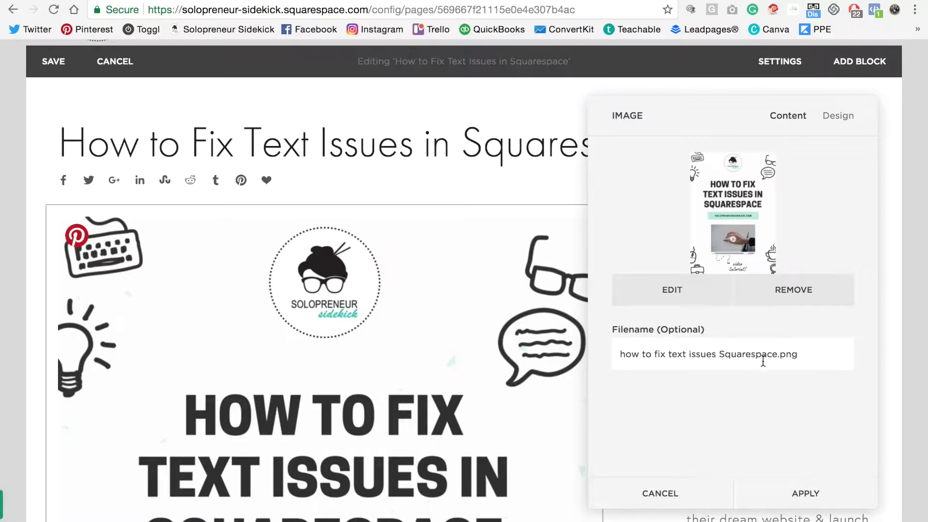
click(802, 492)
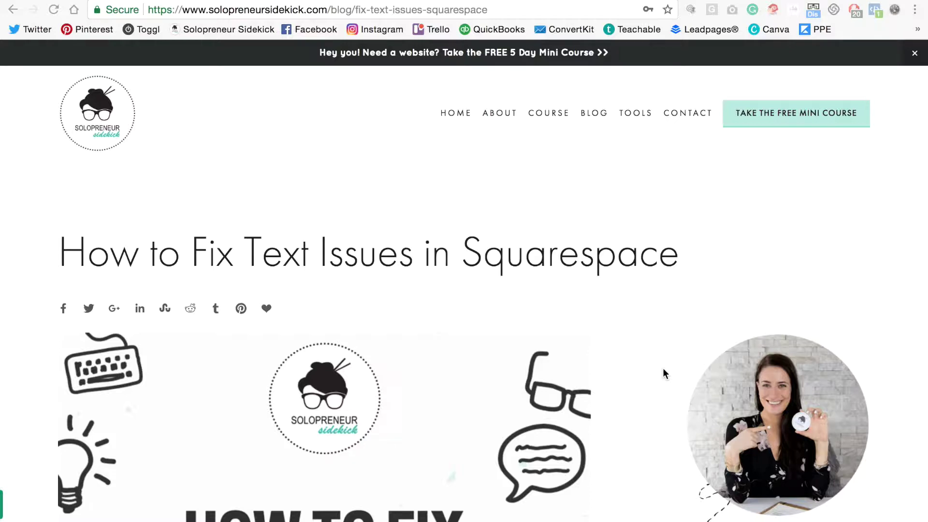
scroll(662, 373, down, 20)
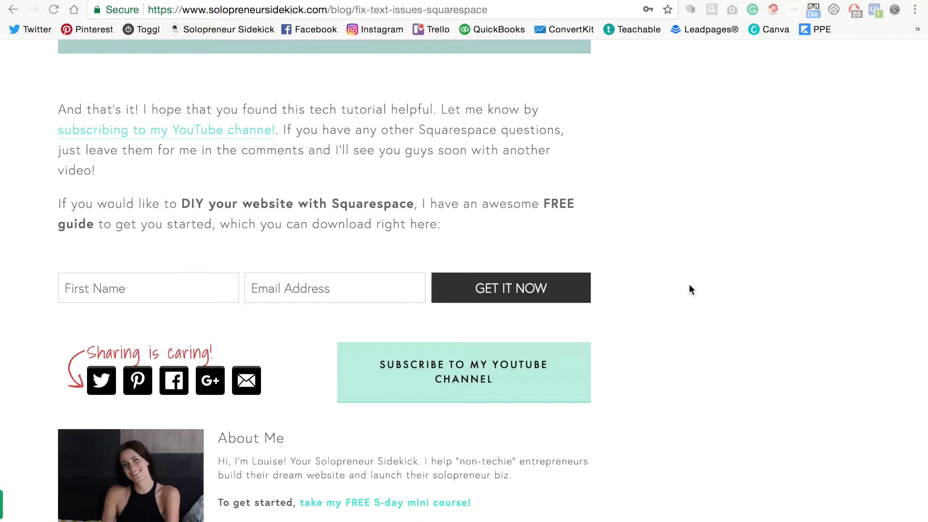